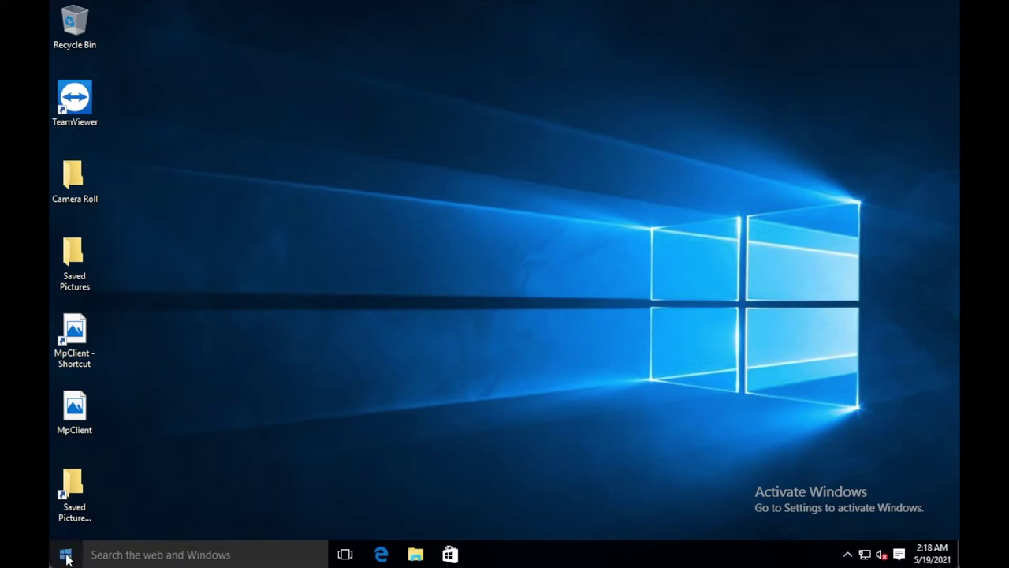
# - Open a Command Prompt window and move it higher on the desktop
pyautogui.click(156, 555)
pyautogui.write('cmd')
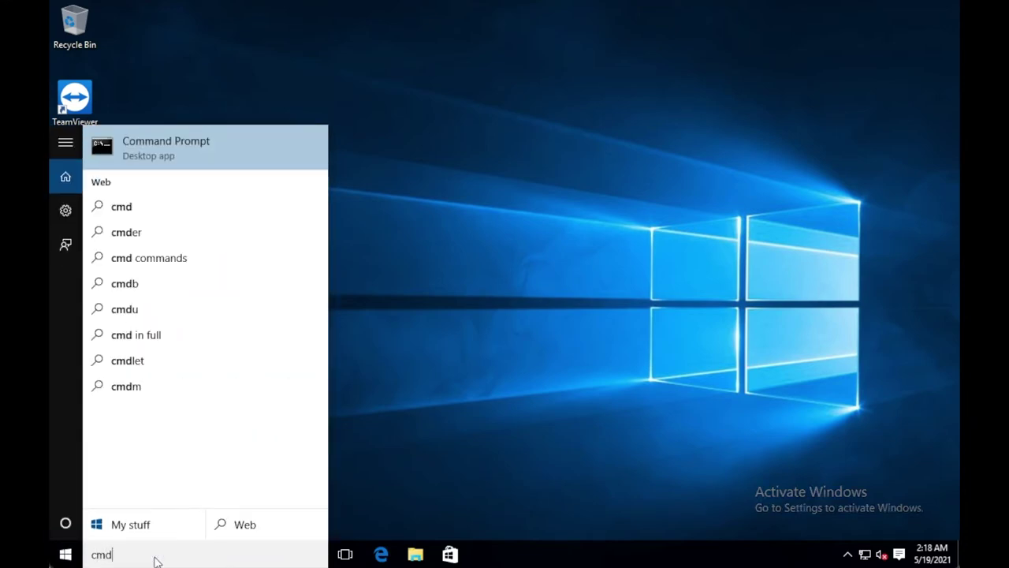
pyautogui.press('Return')
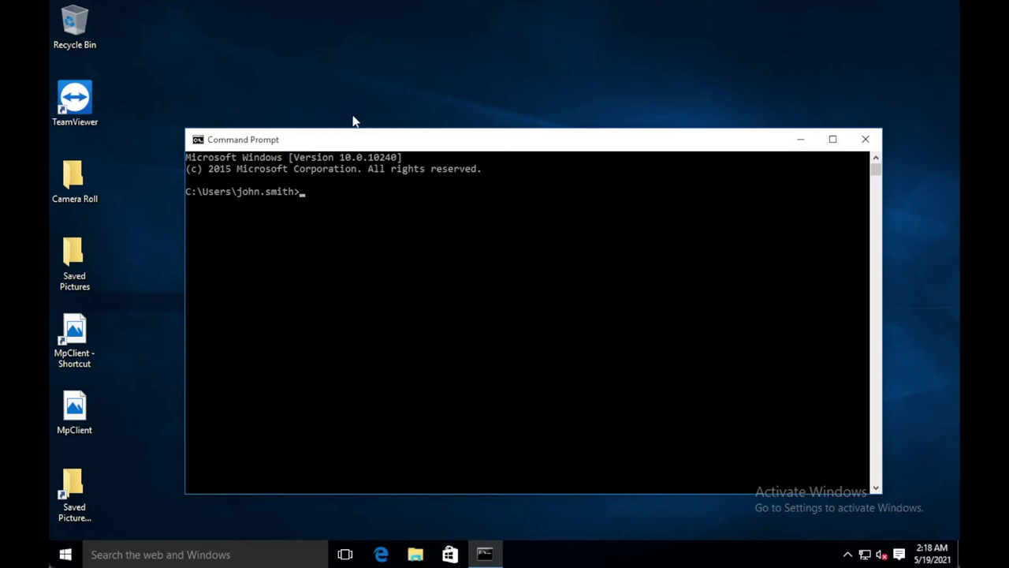
pyautogui.moveTo(355, 130); pyautogui.dragTo(339, 84)
pyautogui.click(359, 170)
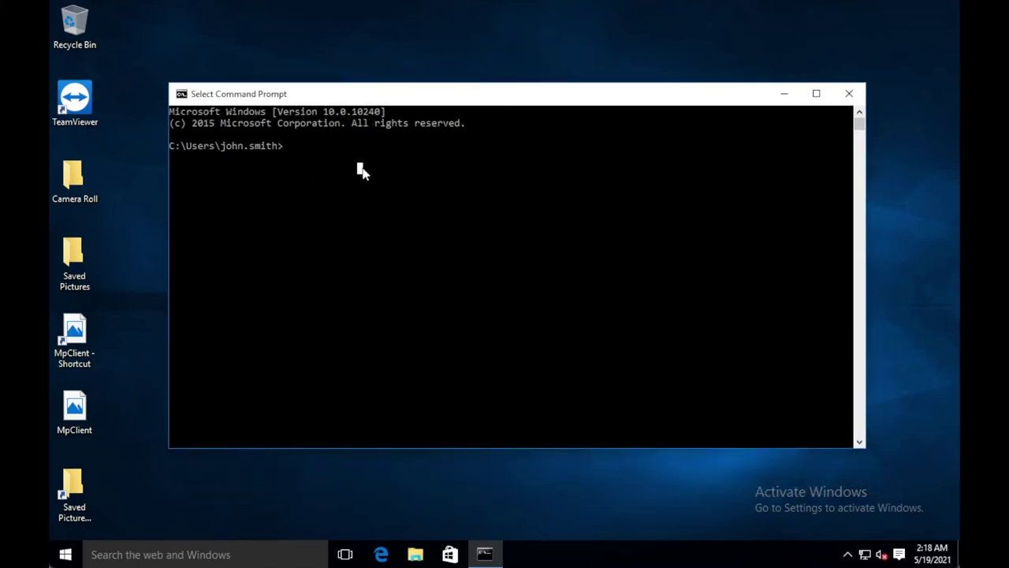
# - Run ipconfig, highlight the IPv4 address of the Ethernet0 adapter and close the Command Prompt
pyautogui.write('ipcon')
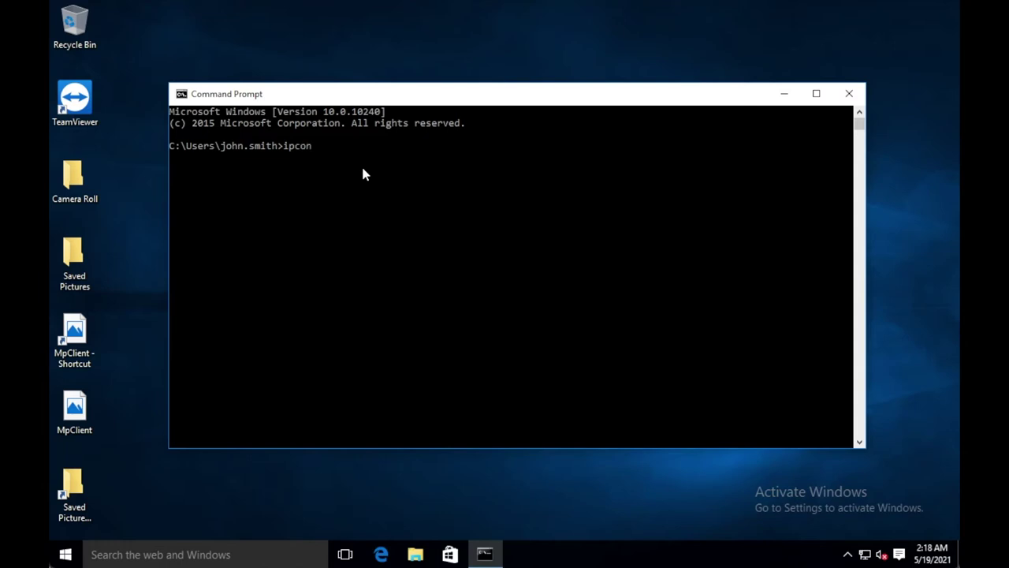
pyautogui.write('fig')
pyautogui.press('Return')
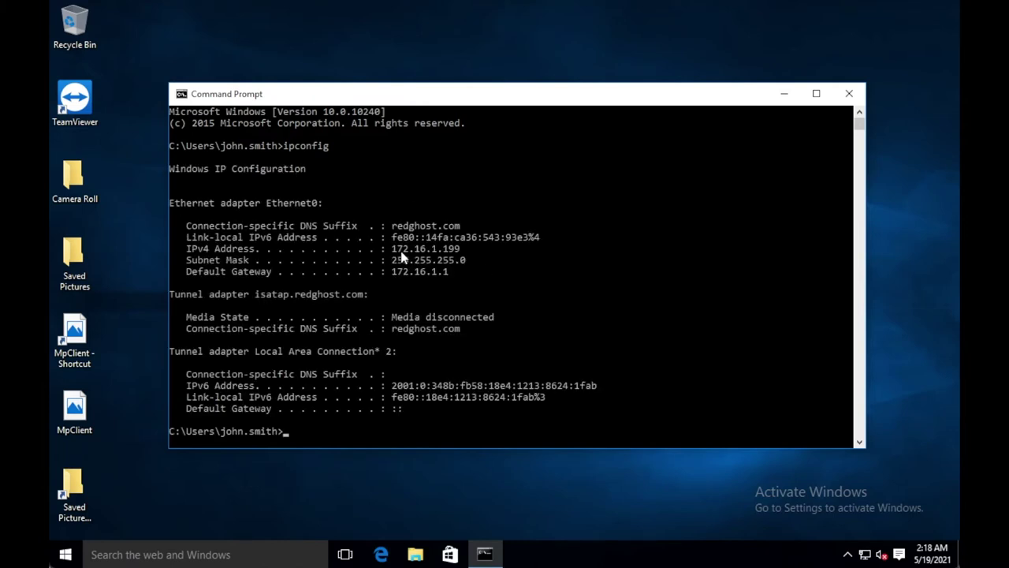
pyautogui.moveTo(392, 249); pyautogui.dragTo(460, 258)
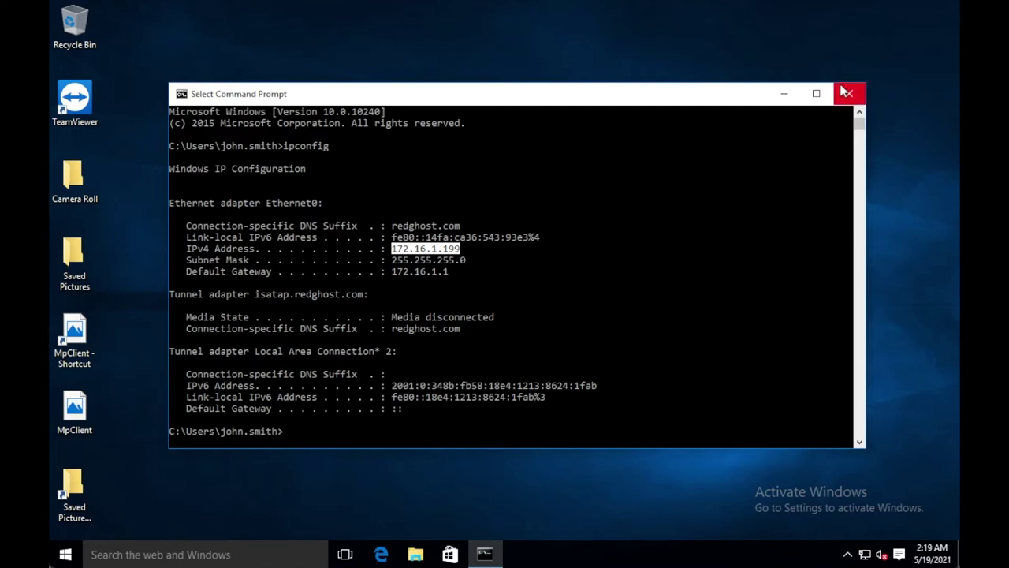
pyautogui.hotkey('alt', 'F4')
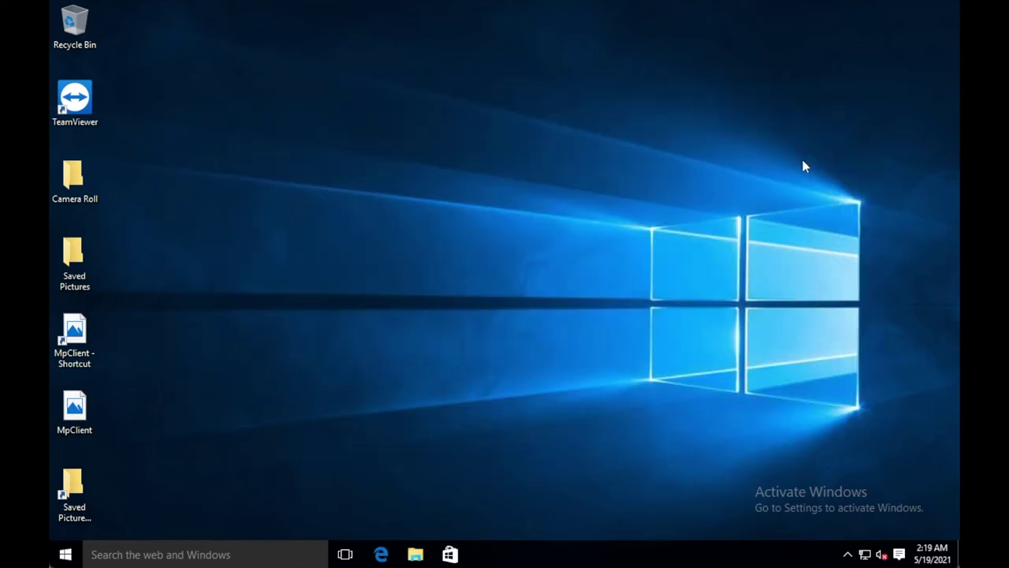
# - Open the Ethernet page of the Windows network settings
pyautogui.click(865, 555)
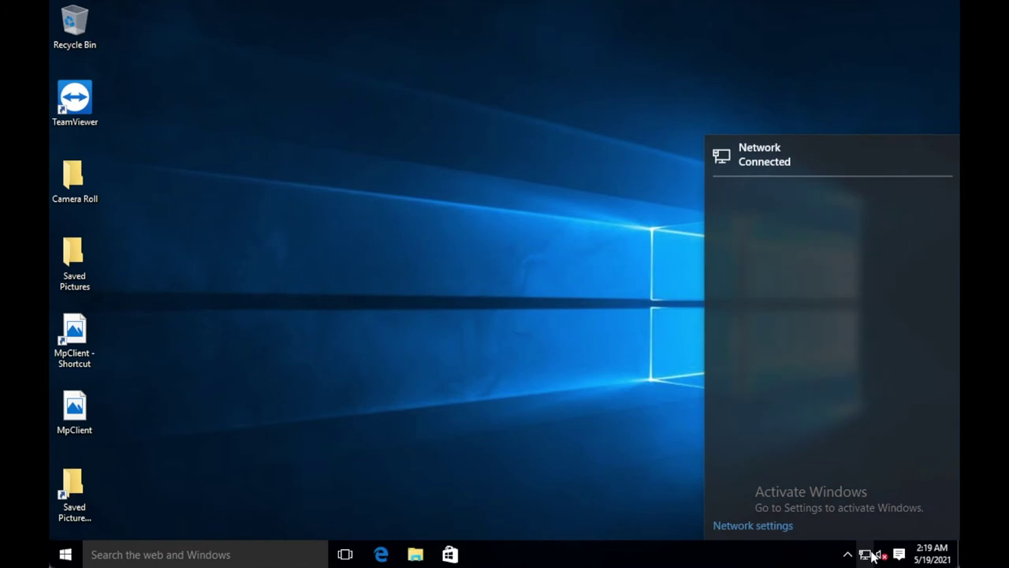
pyautogui.click(753, 525)
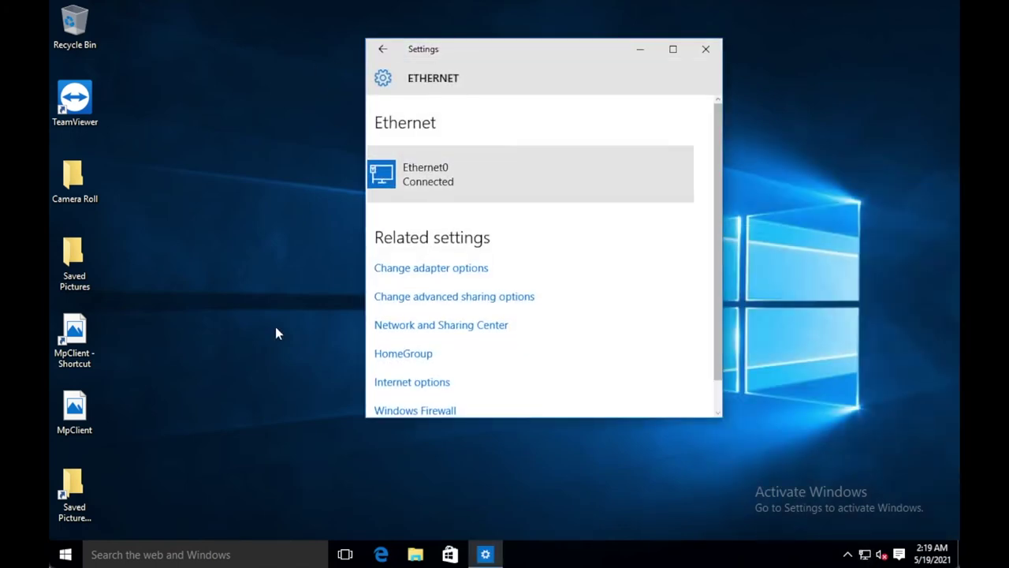
# - Search Windows for "network", open the Network and Sharing Center and close it again
pyautogui.click(130, 552)
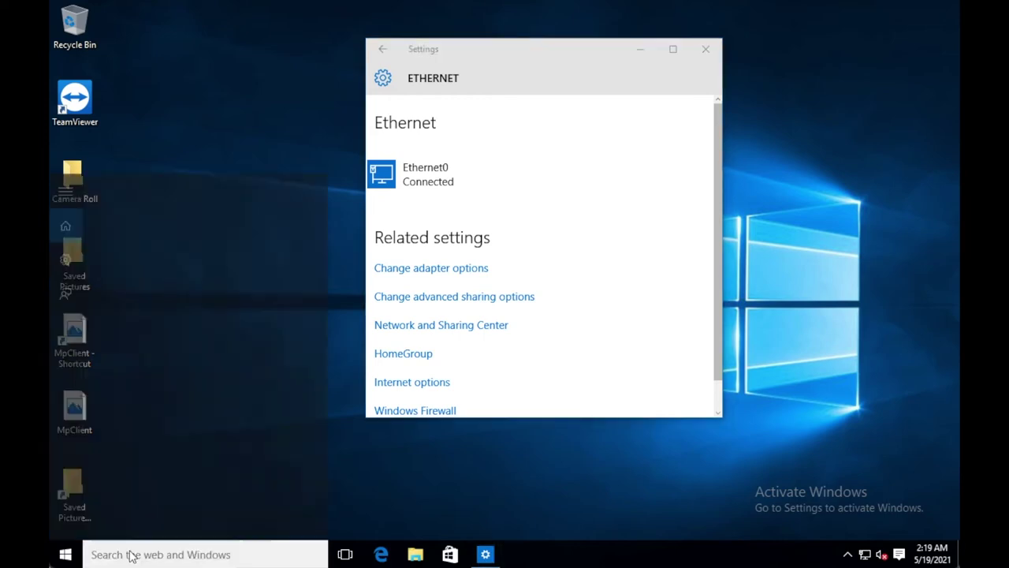
pyautogui.write('network')
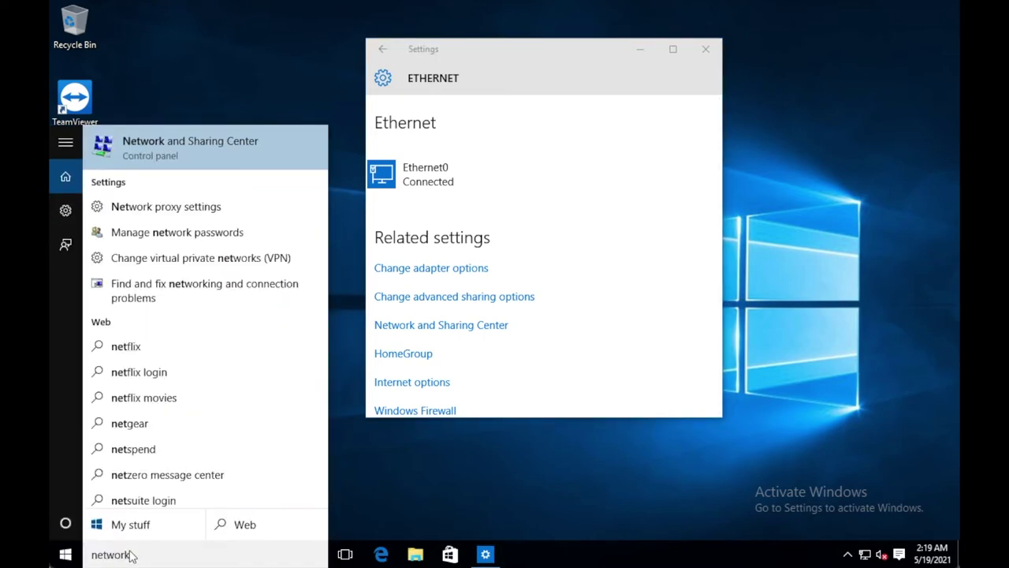
pyautogui.click(180, 151)
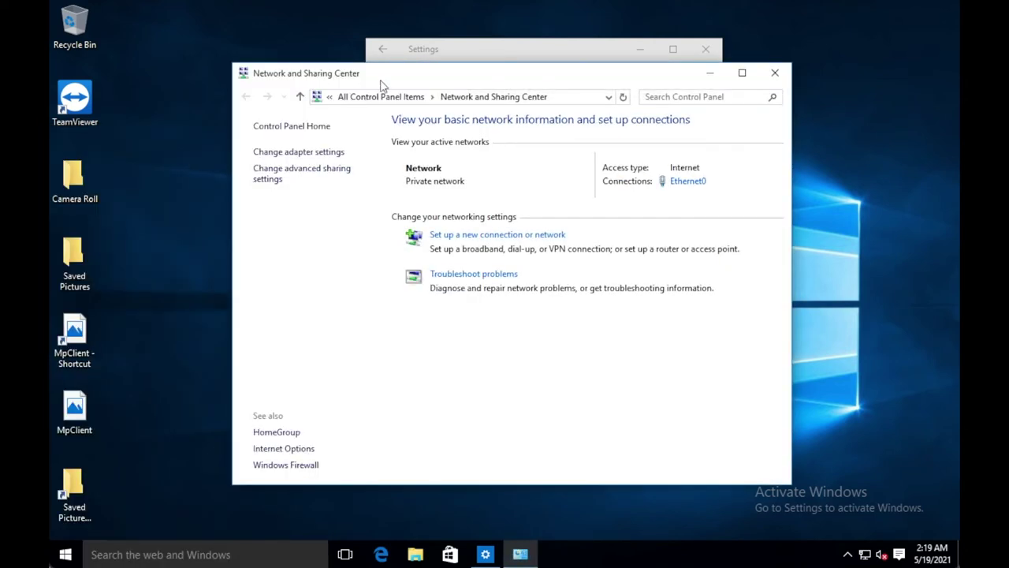
pyautogui.click(377, 83)
pyautogui.moveTo(377, 83); pyautogui.dragTo(651, 81)
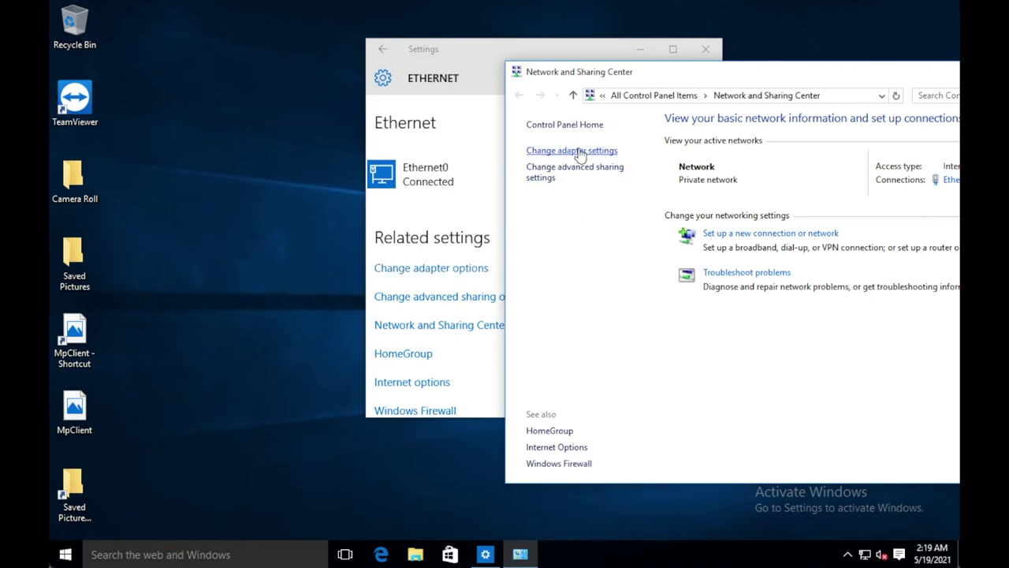
pyautogui.doubleClick(517, 71)
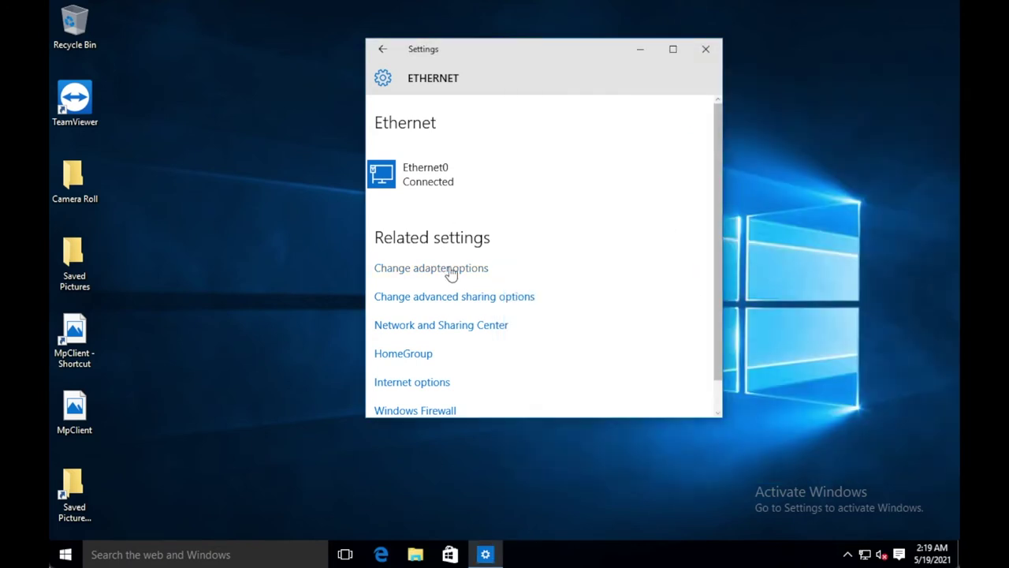
# - Open the adapter options and bring up the Internet Protocol Version 4 (TCP/IPv4) properties of Ethernet0
pyautogui.click(451, 272)
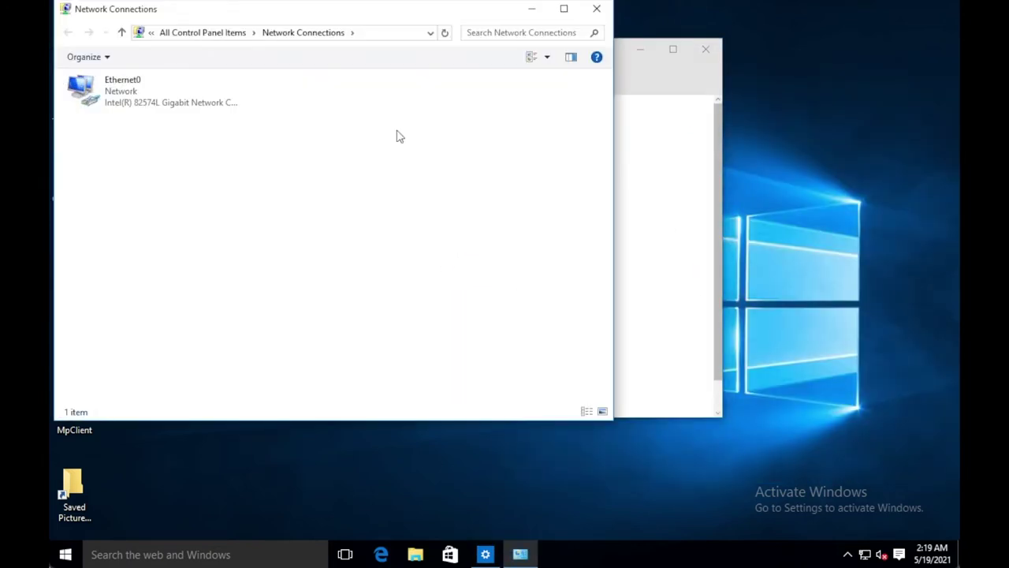
pyautogui.moveTo(271, 18); pyautogui.dragTo(434, 50)
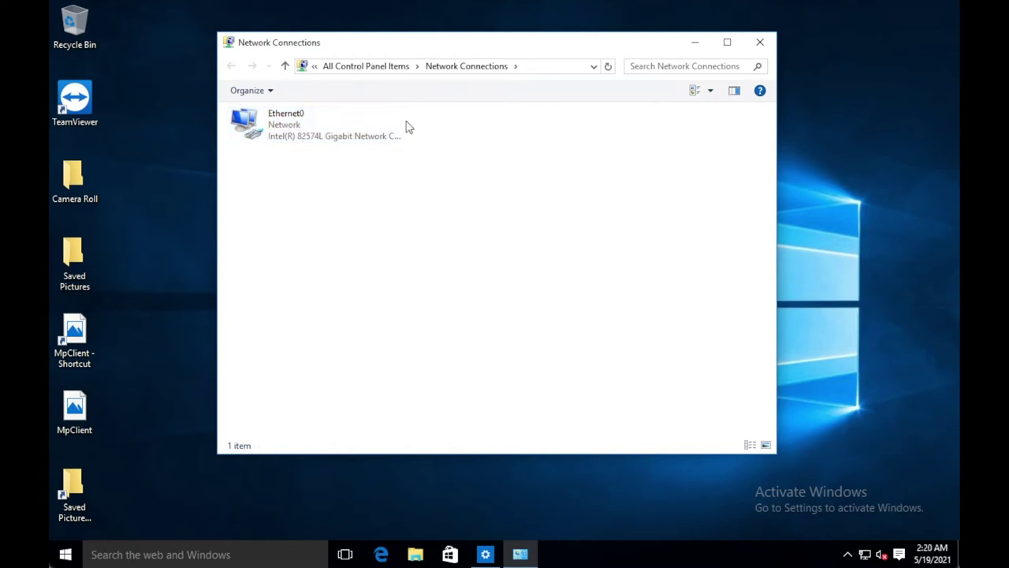
pyautogui.rightClick(289, 128)
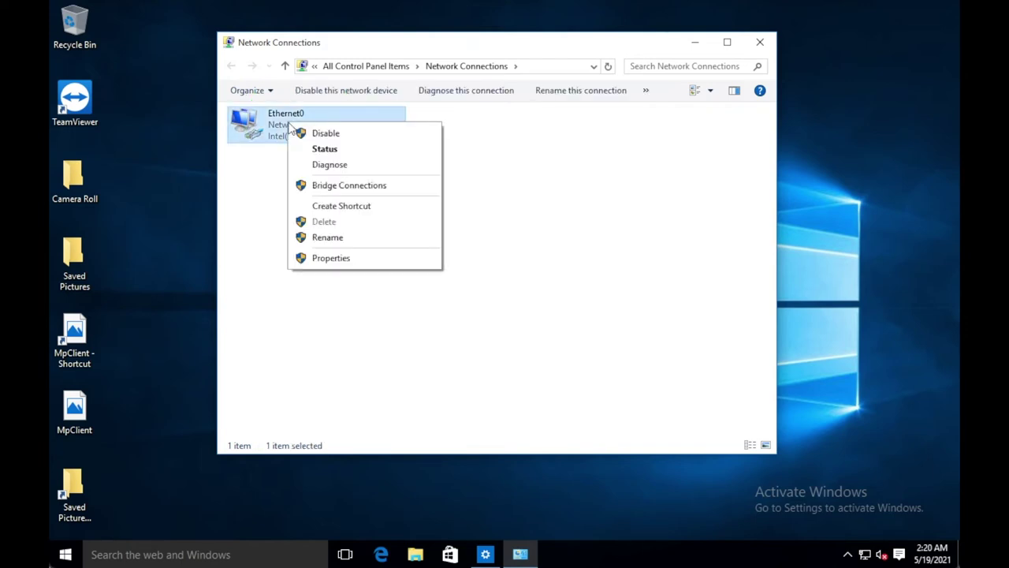
pyautogui.click(367, 257)
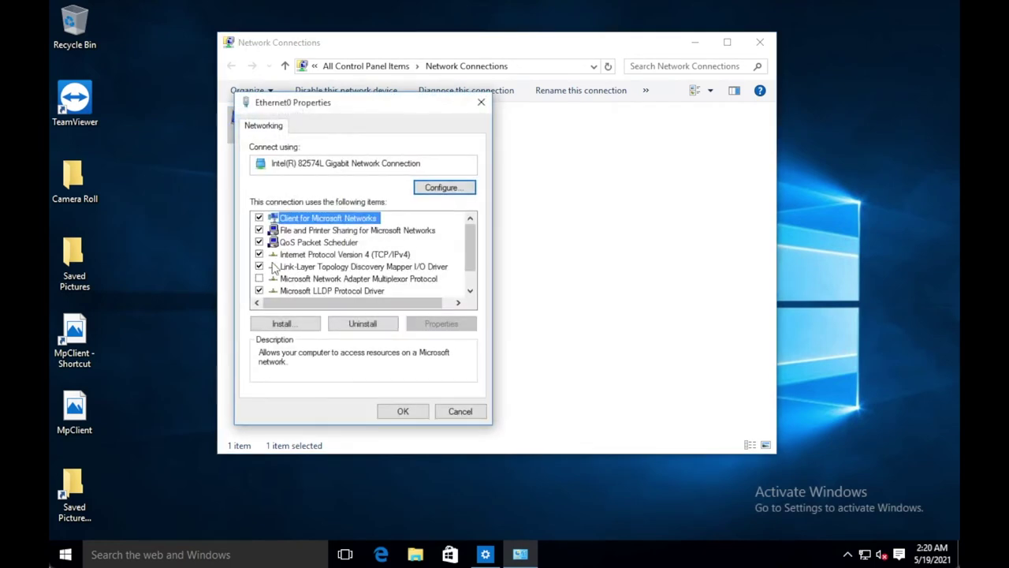
pyautogui.click(314, 255)
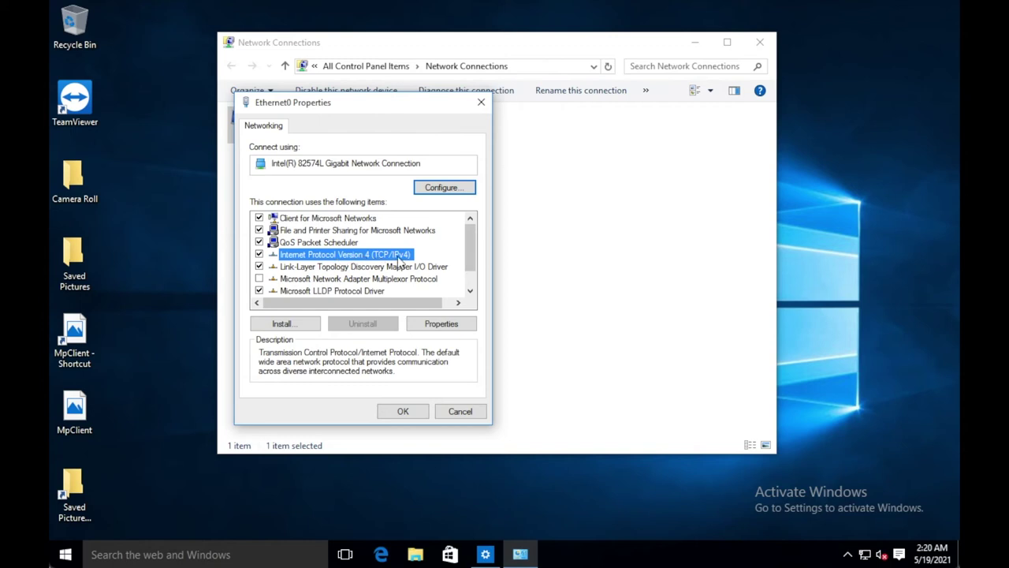
pyautogui.doubleClick(339, 255)
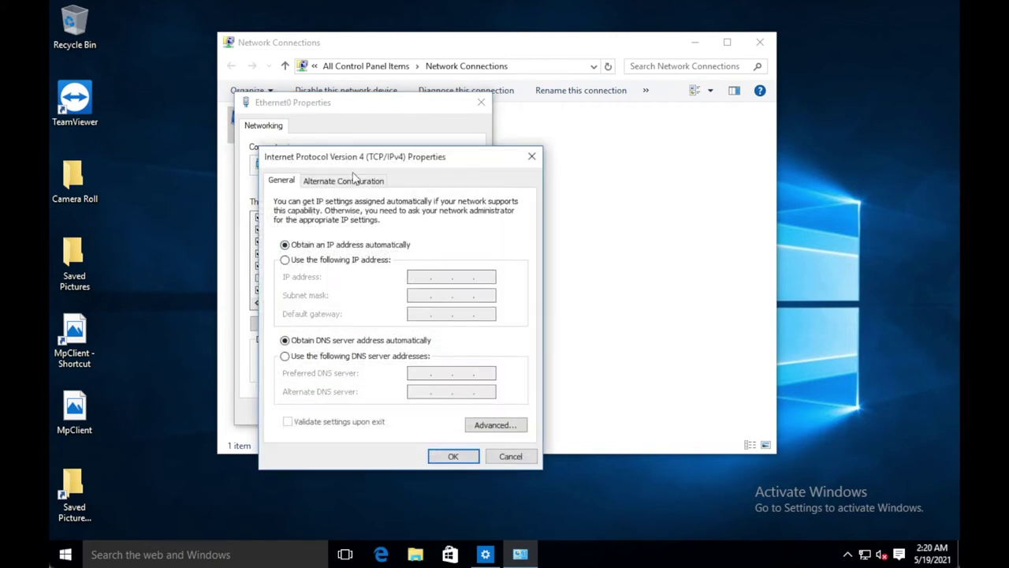
pyautogui.moveTo(360, 160); pyautogui.dragTo(415, 138)
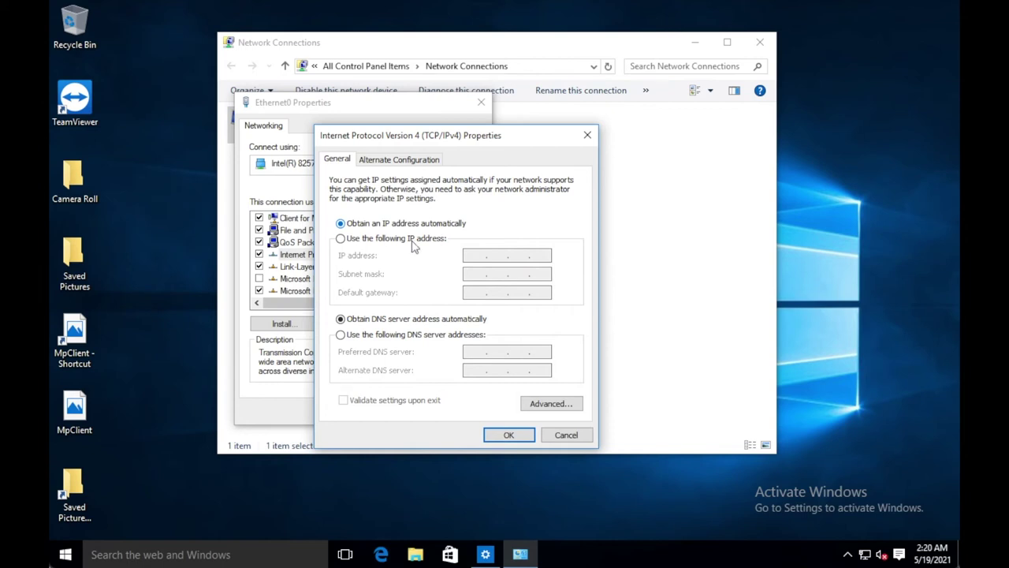
# - Switch to a manual IP address, entering 172.16.1.211 with subnet mask 255.255.255.0
pyautogui.click(341, 240)
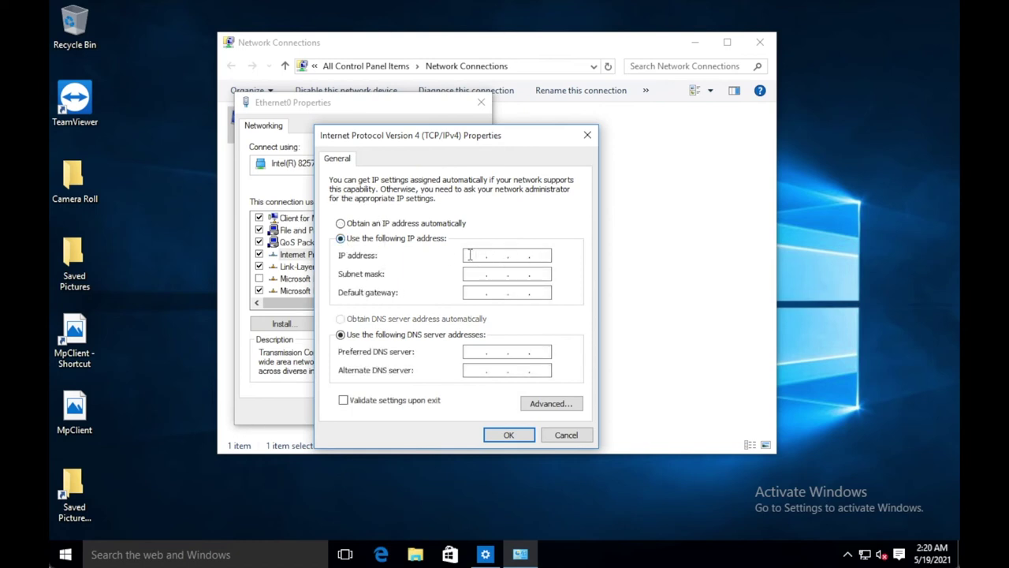
pyautogui.click(470, 255)
pyautogui.write('172 . 16 . 1 . 211')
pyautogui.click(468, 272)
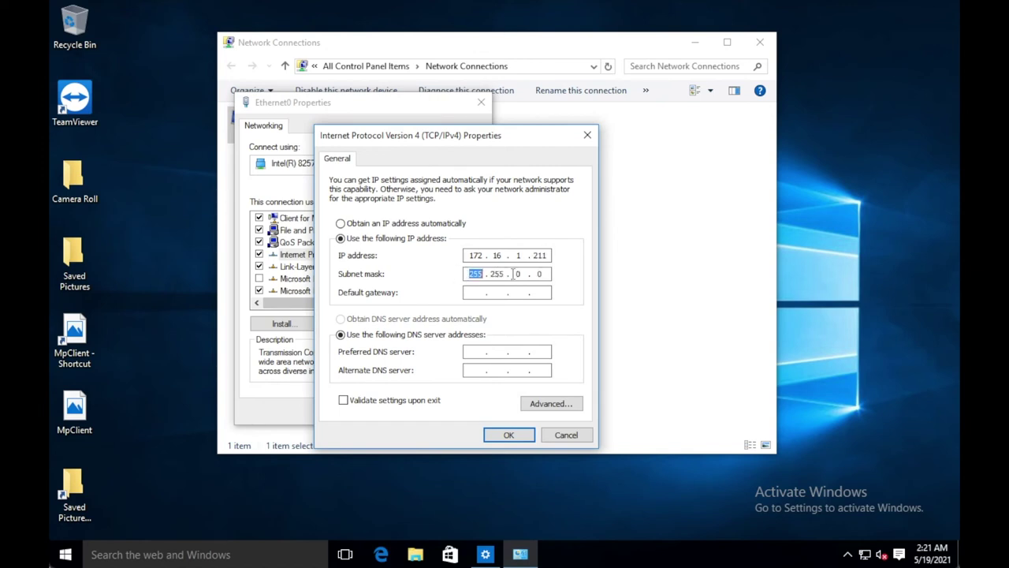
pyautogui.click(520, 274)
pyautogui.write('255 .')
# - Set the default gateway to 172.16.1.1 and the preferred DNS server to 8.8.8.8, and apply the Ethernet0 properties
pyautogui.click(471, 293)
pyautogui.write('172 . 16 . 1 .')
pyautogui.write('16 . 1 . 1')
pyautogui.click(472, 351)
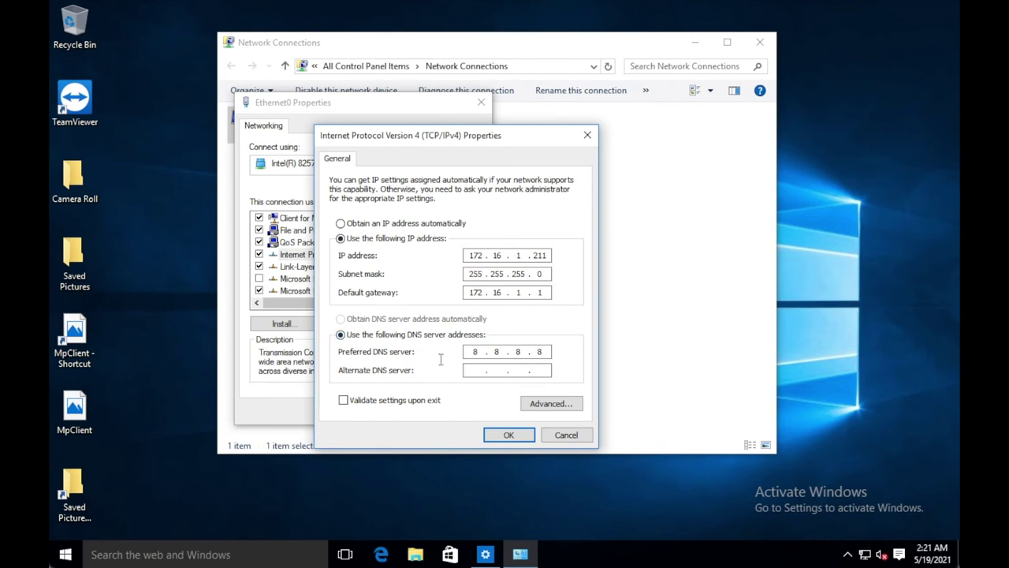
pyautogui.press('Tab')
pyautogui.click(517, 434)
pyautogui.click(411, 411)
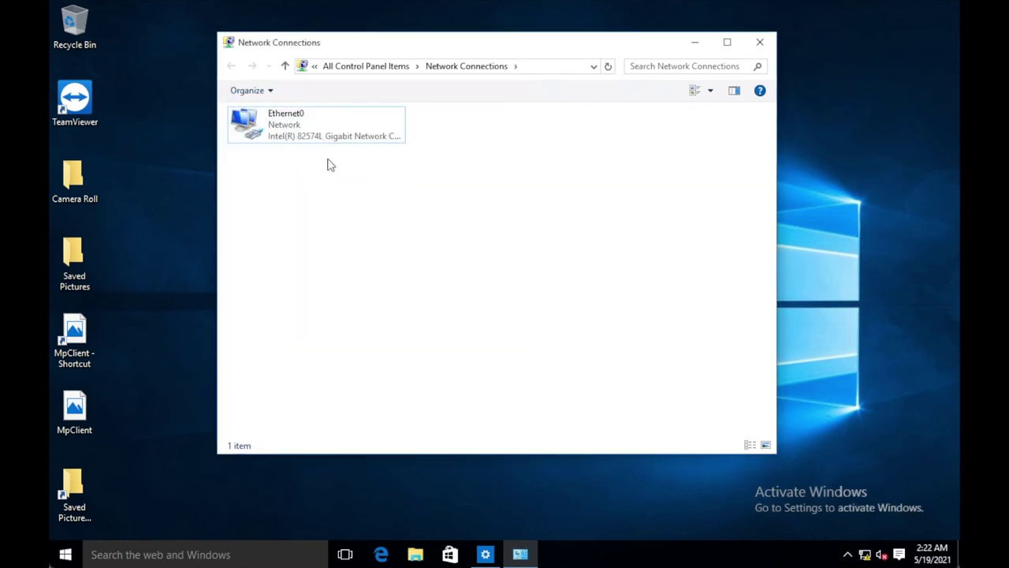
# - Open the connection details of Ethernet0 and check its configured IPv4 address
pyautogui.doubleClick(292, 128)
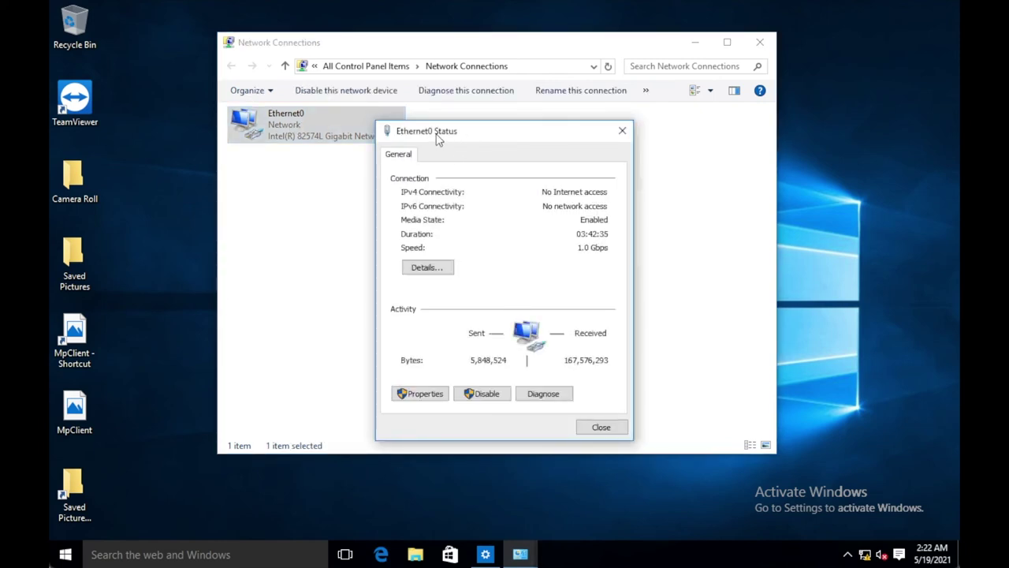
pyautogui.click(430, 268)
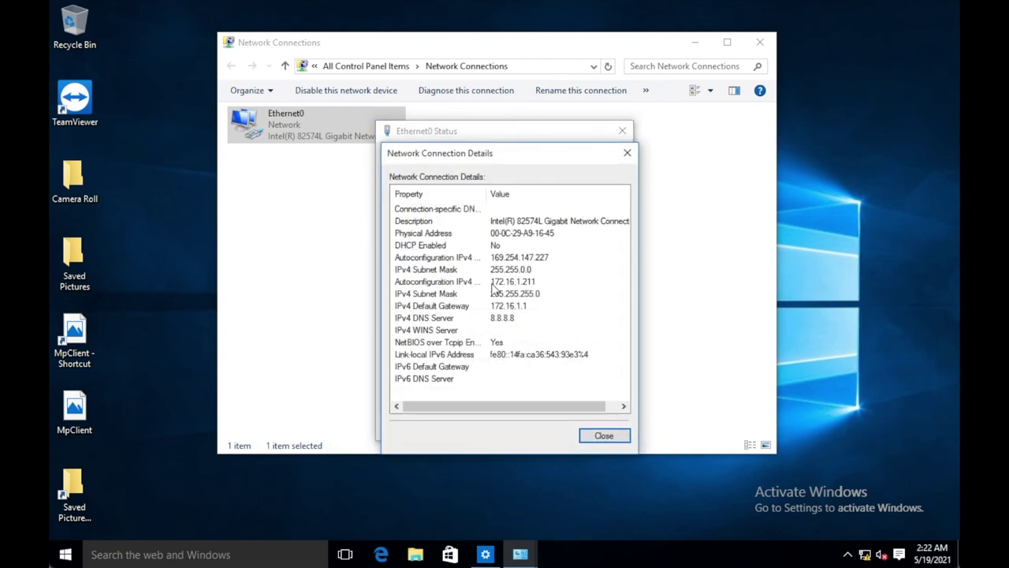
pyautogui.click(492, 286)
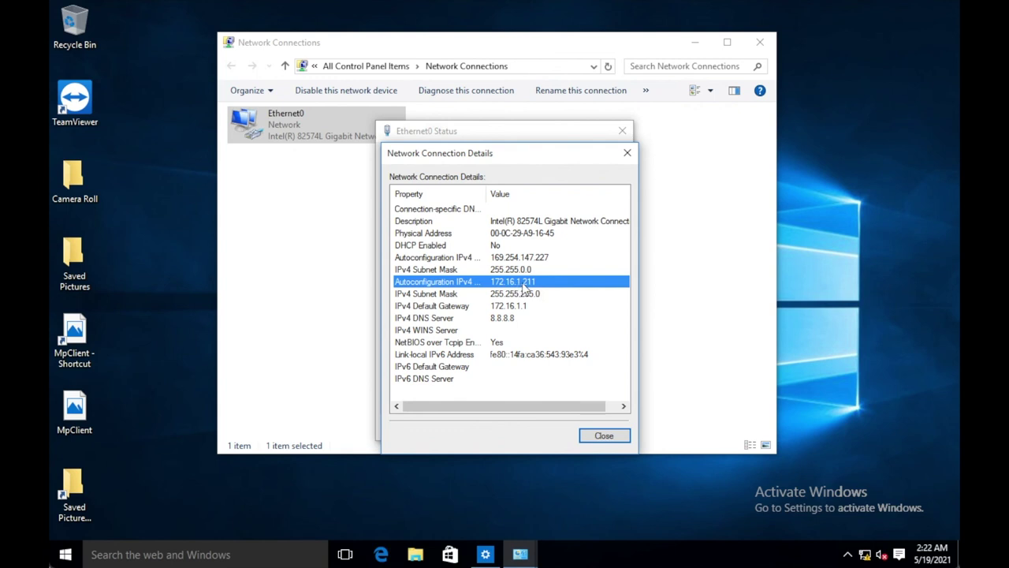